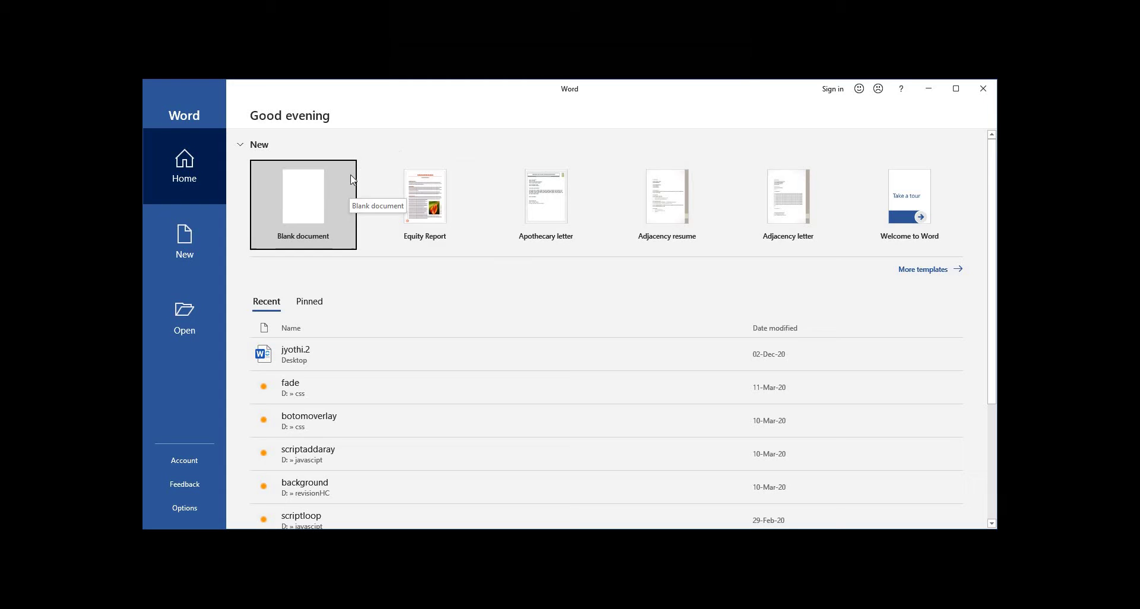
Create a blank document in a maximized window and generate three paragraphs of sample text with =rand(3)
click(321, 209)
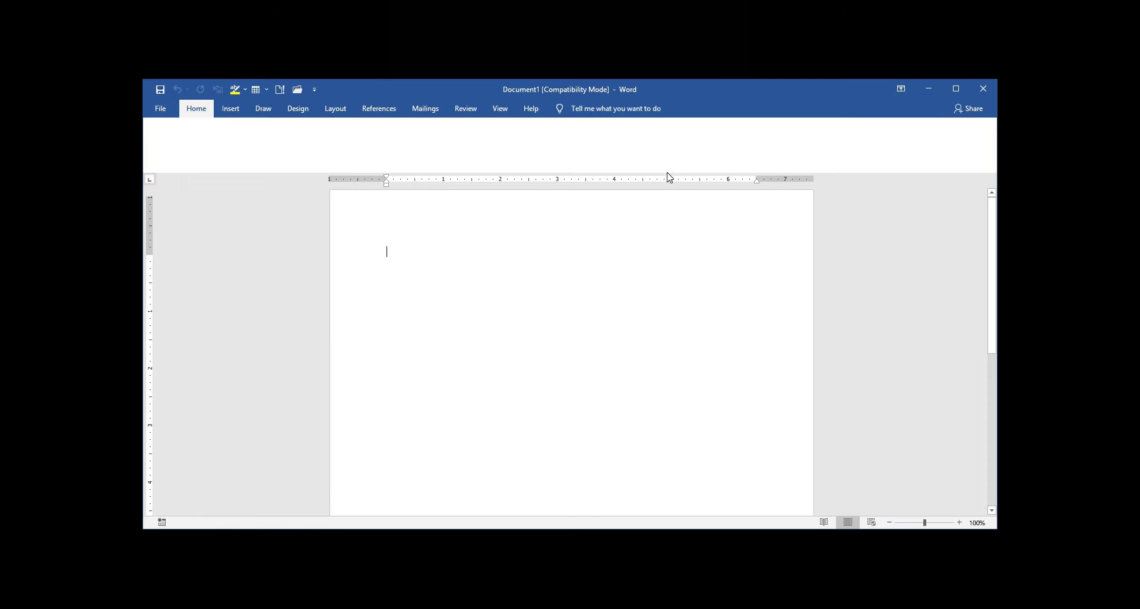
click(957, 87)
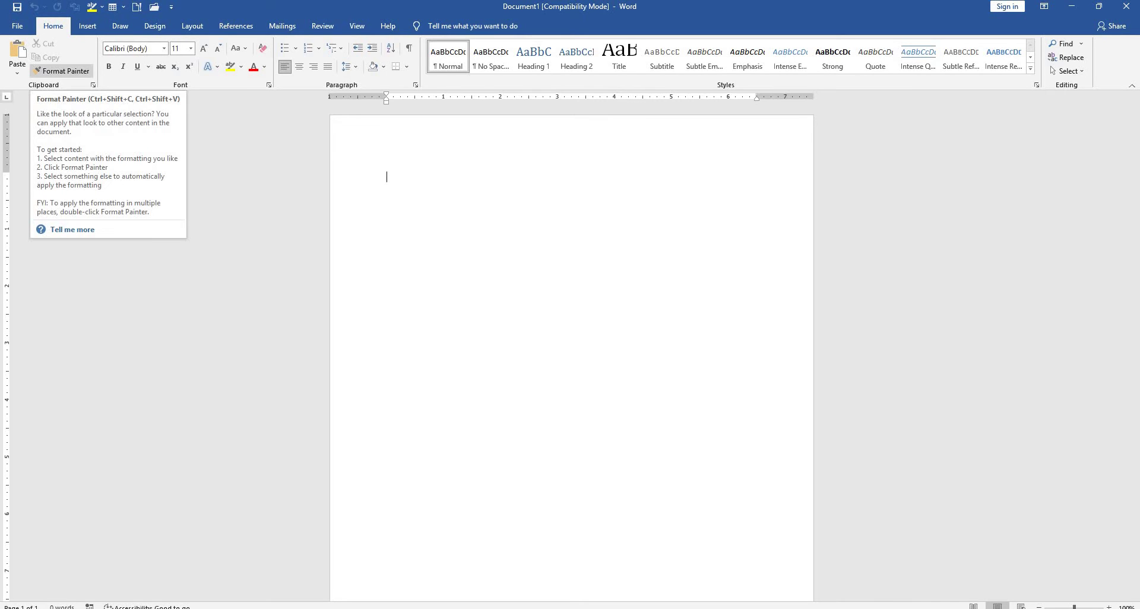
click(371, 161)
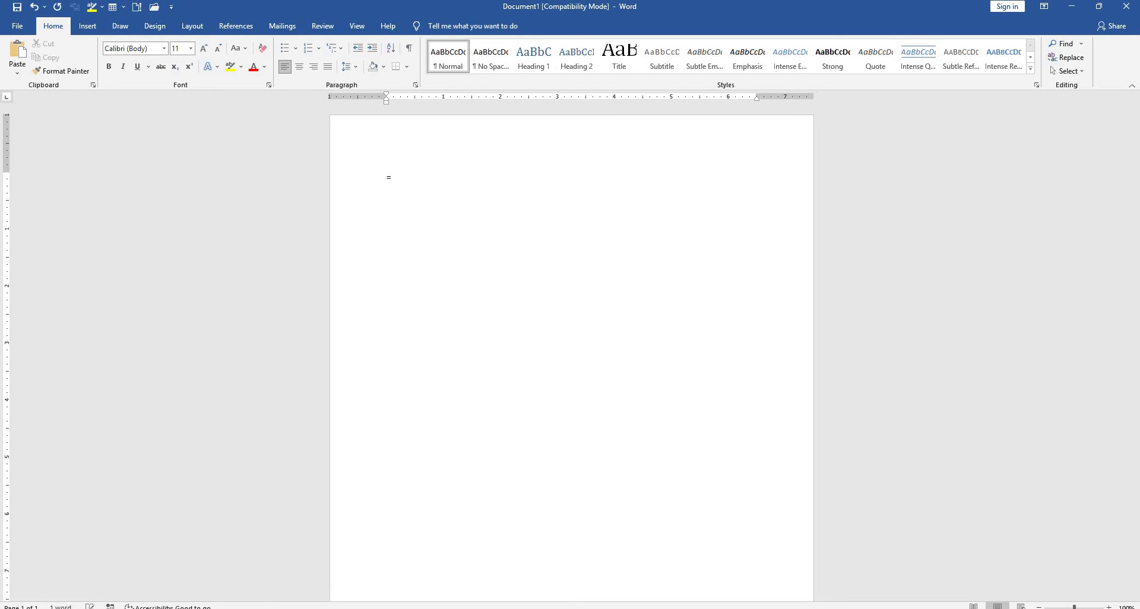
text(=rand(3))
key(Return)
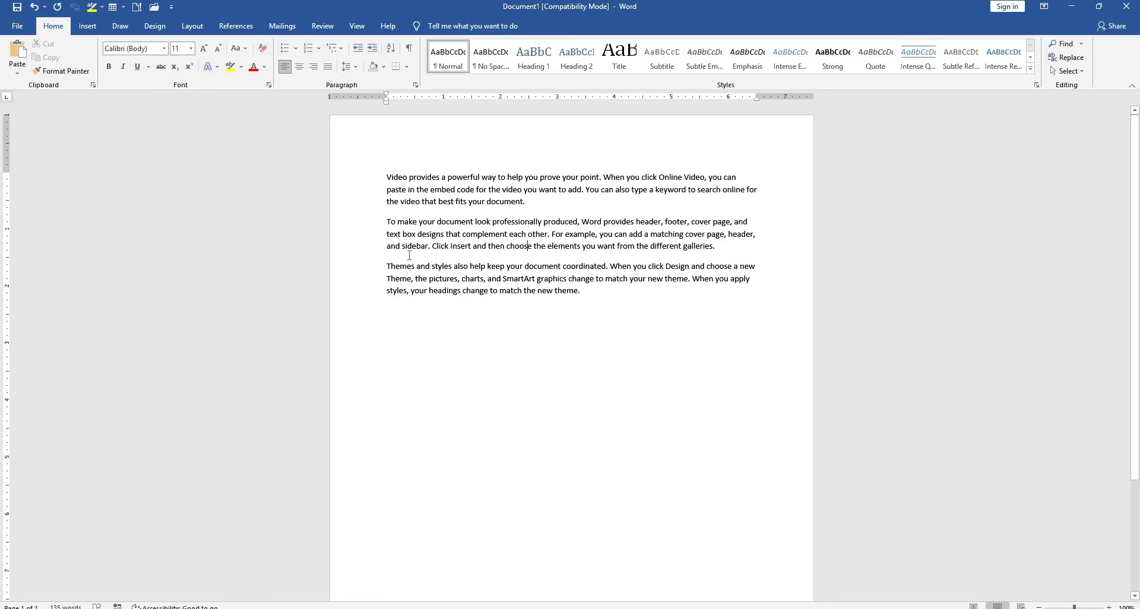
Copy all three sample paragraphs, paste them below the originals, and look at the available paste options
key(ctrl+a)
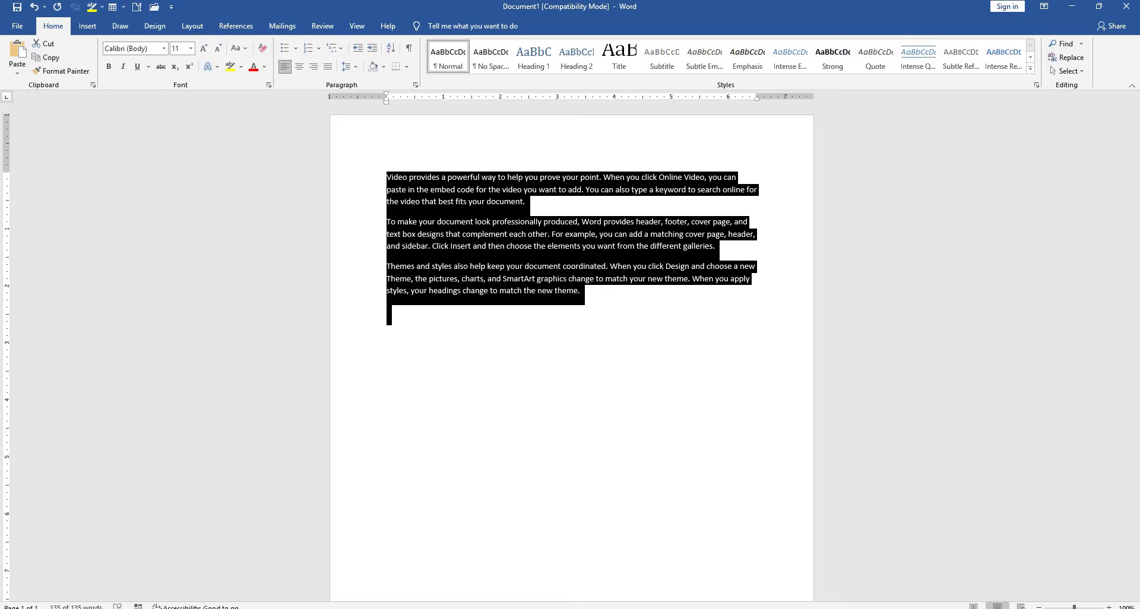
click(435, 329)
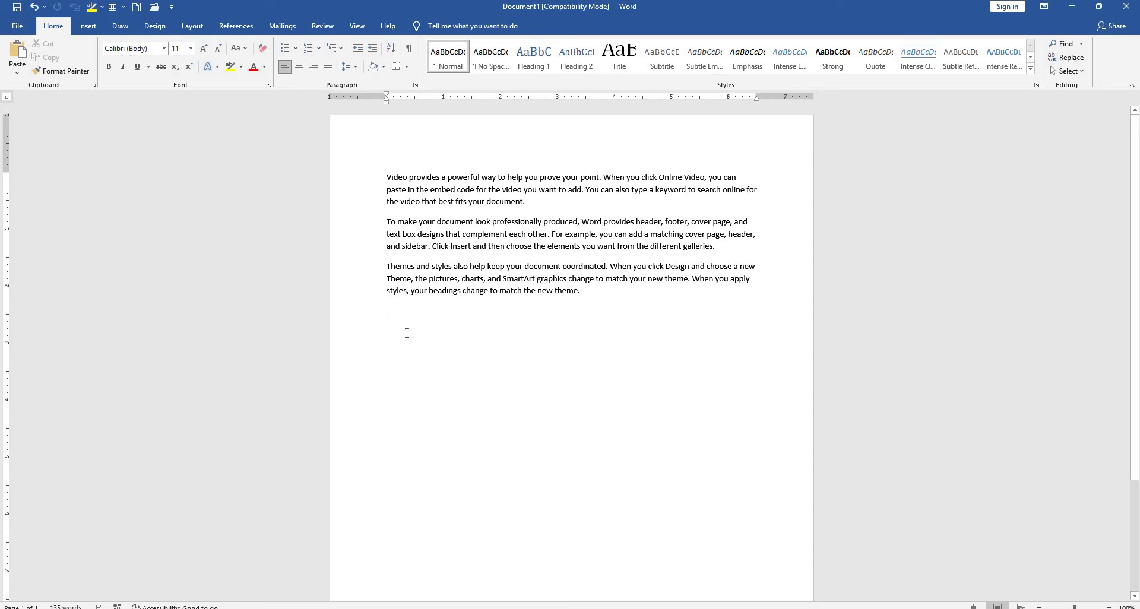
key(ctrl+v)
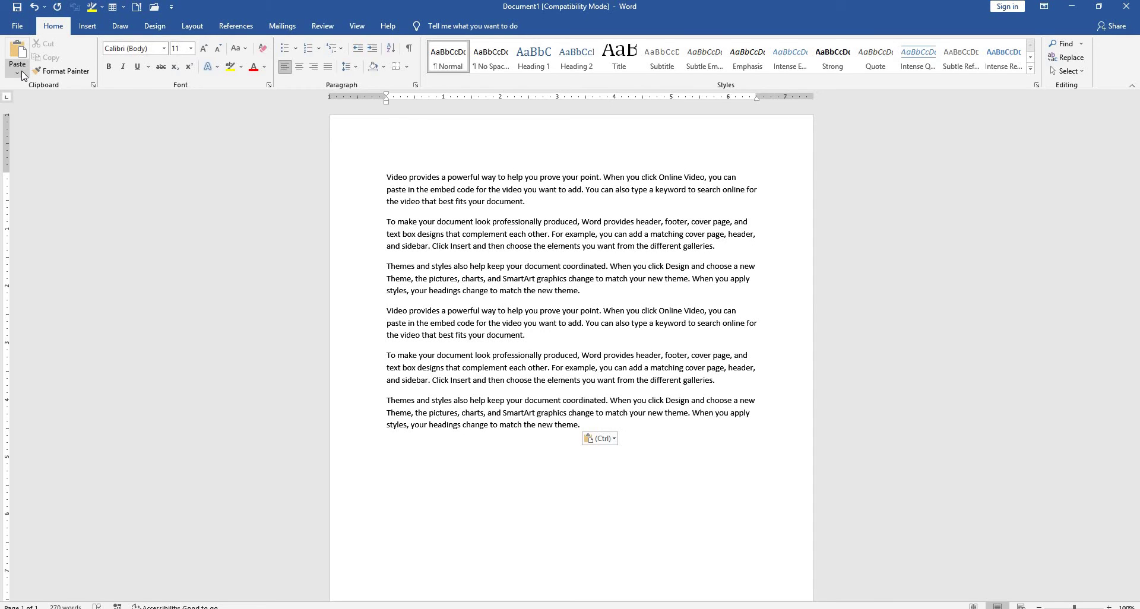
click(22, 74)
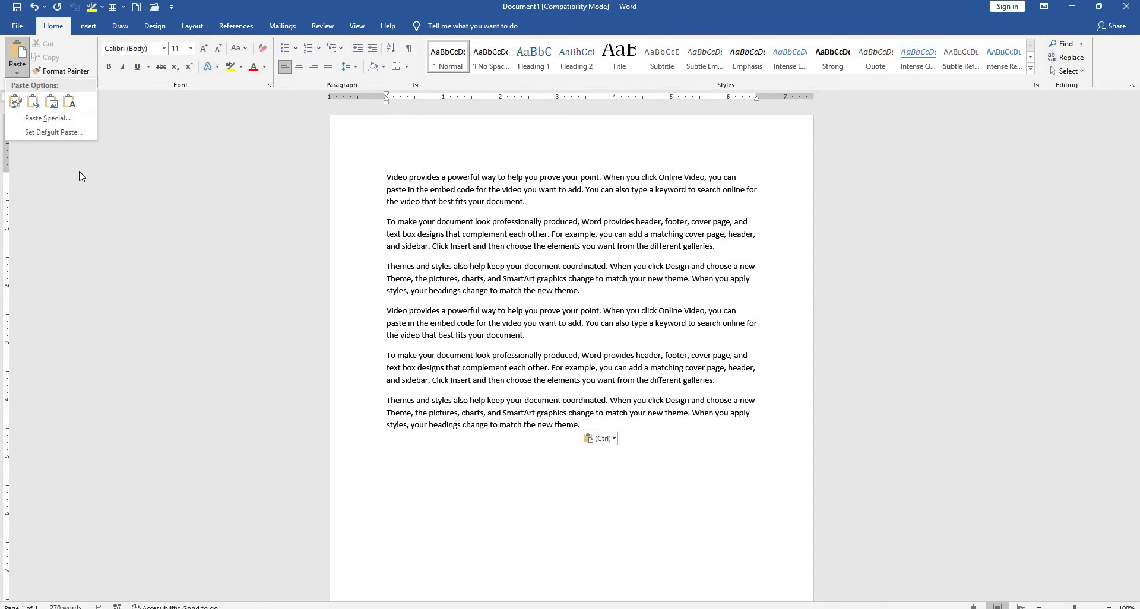
click(367, 439)
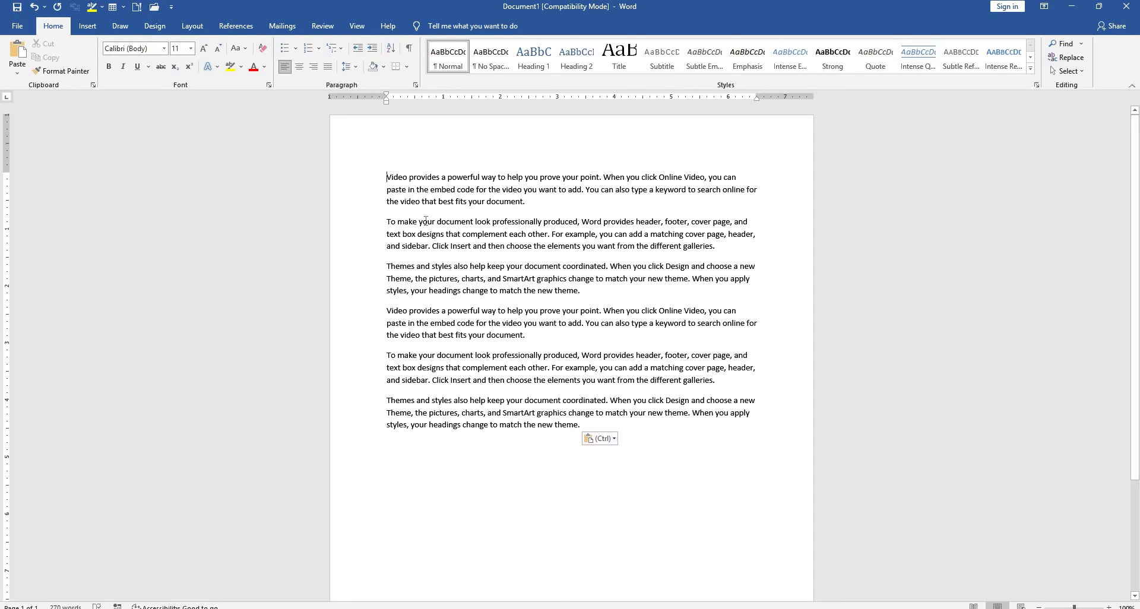
Delete the first set of three duplicated paragraphs
drag(387, 177, 620, 294)
key(Delete)
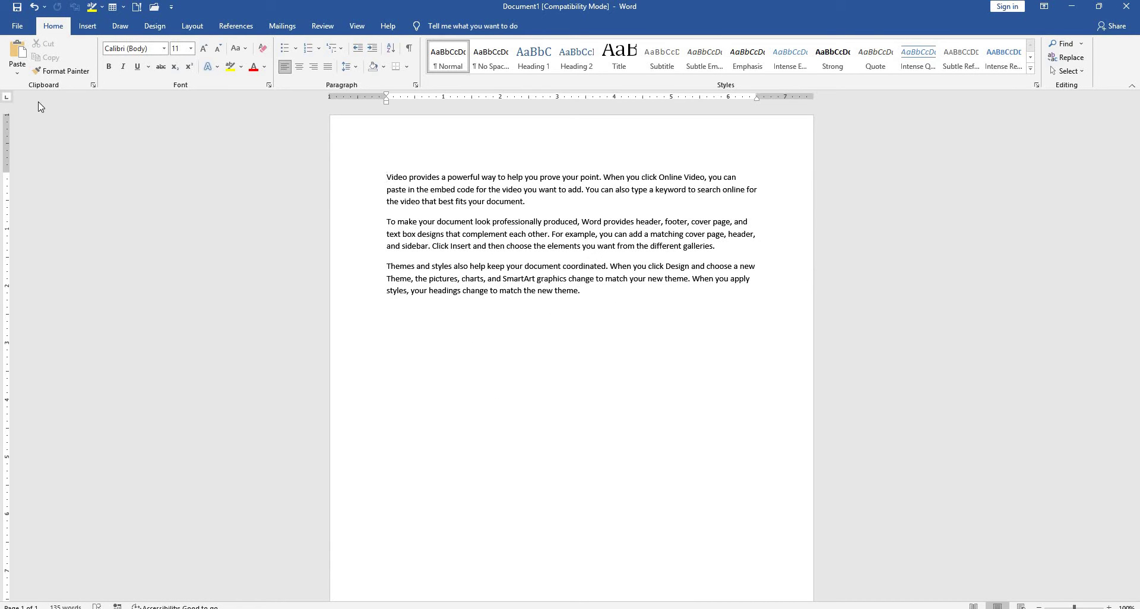
click(62, 71)
key(Escape)
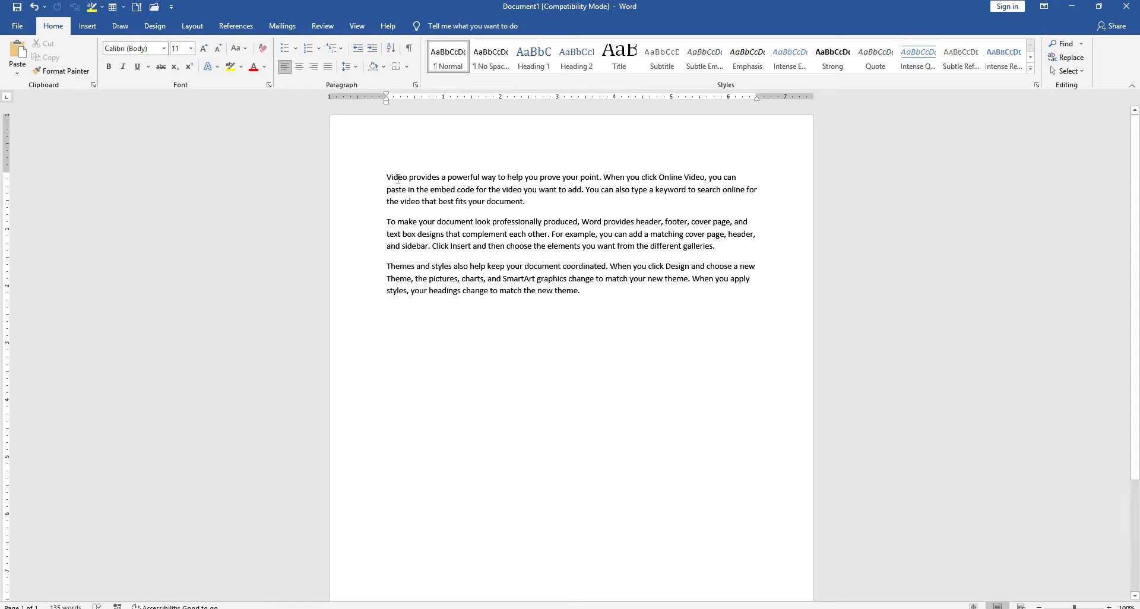
Change the font of the first paragraph to Algerian
triple_click(385, 177)
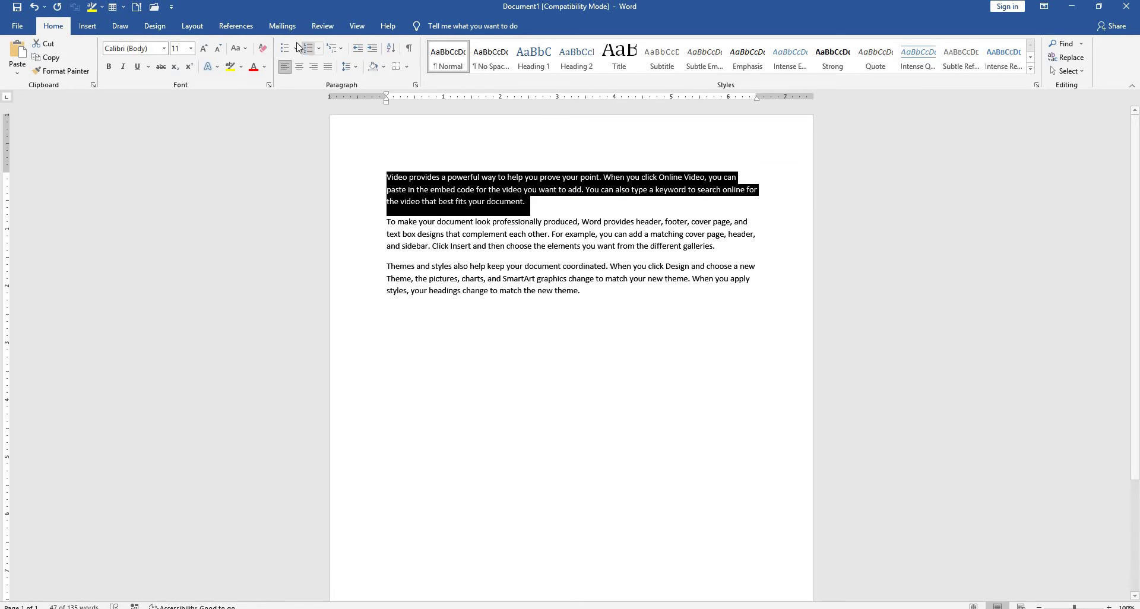
click(163, 50)
click(168, 190)
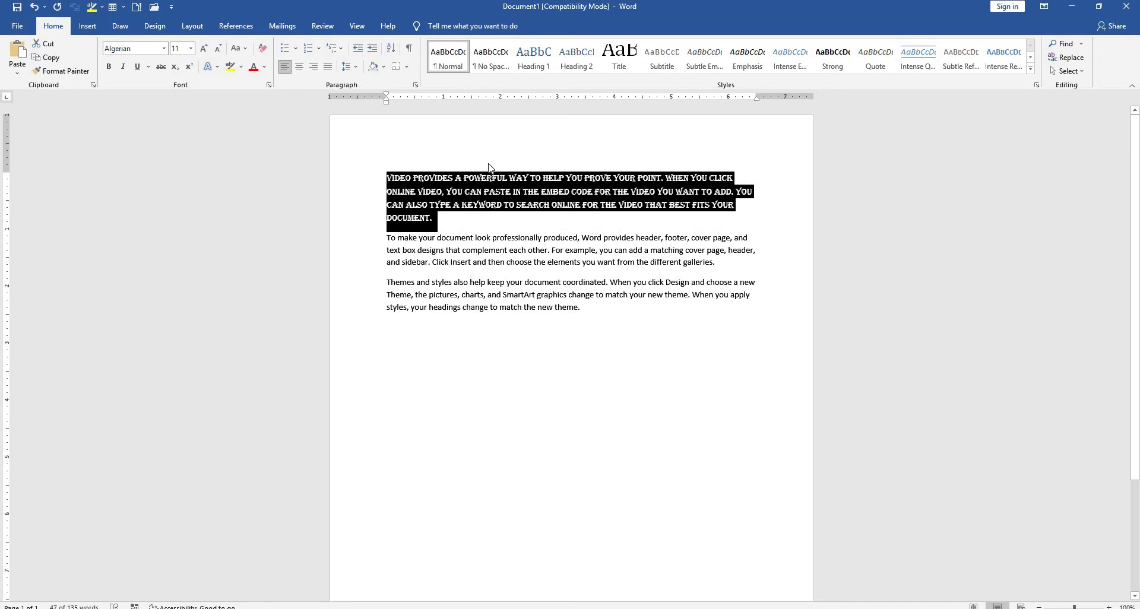
click(587, 362)
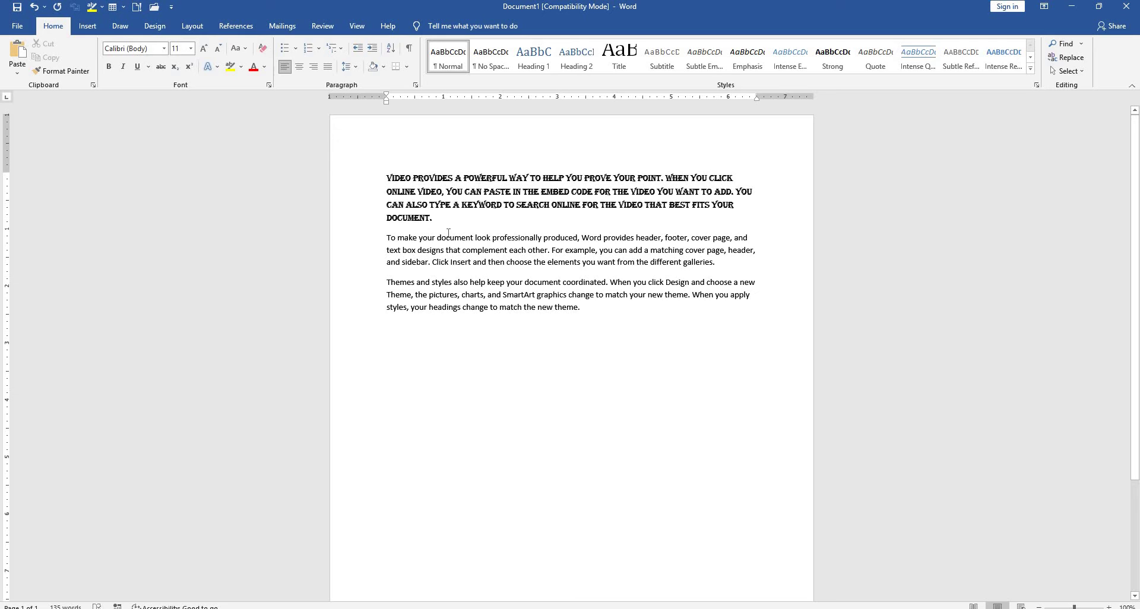
Copy the first paragraph's formatting onto the second and third paragraphs with Format Painter
triple_click(384, 176)
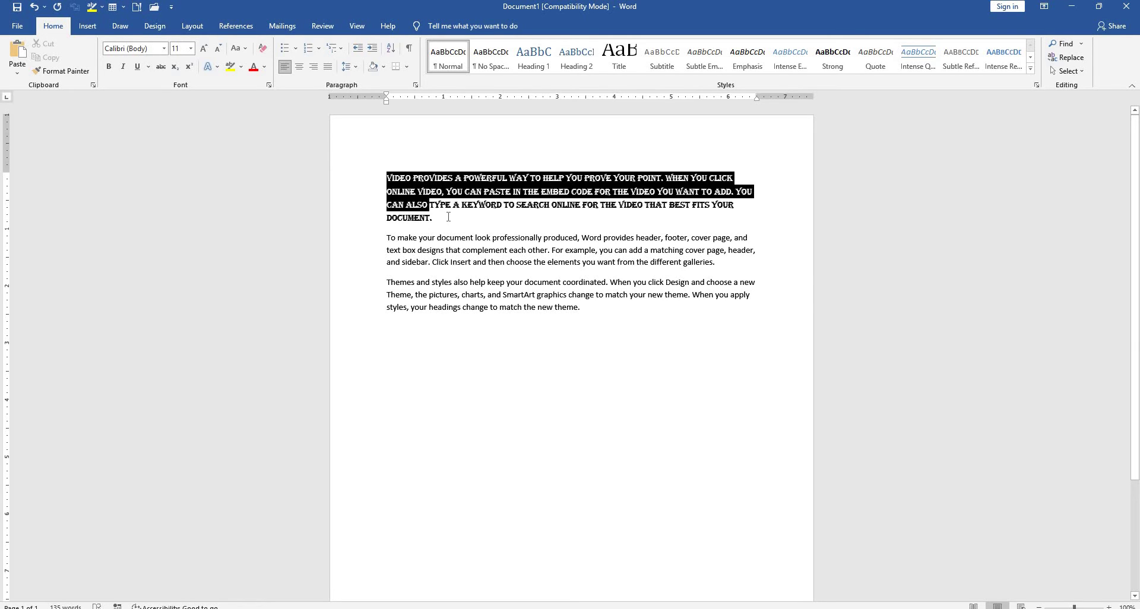
click(50, 79)
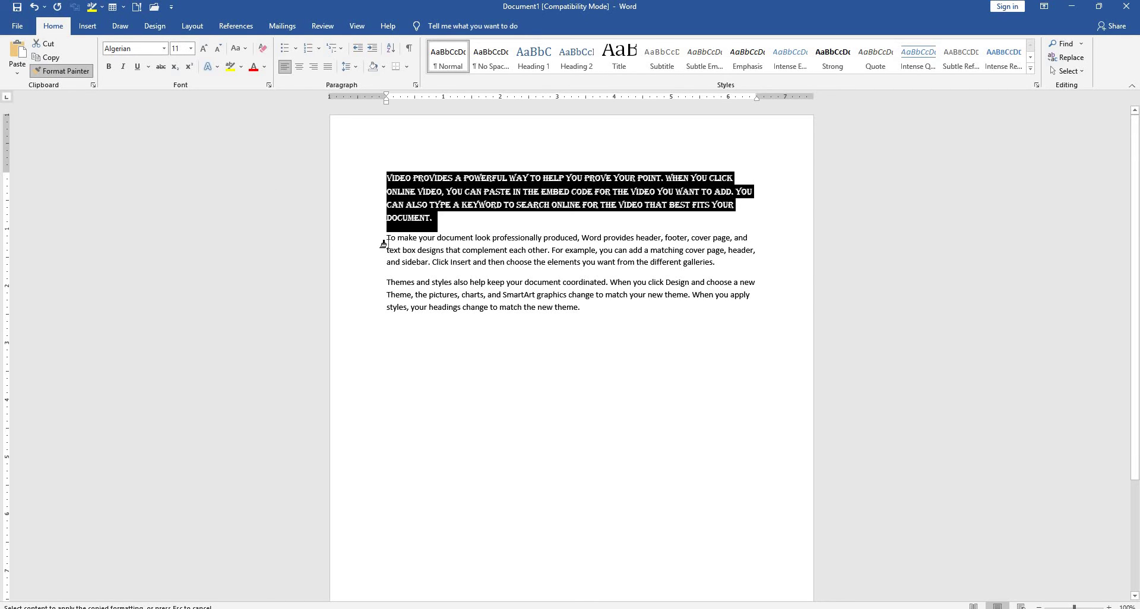
drag(384, 237, 599, 319)
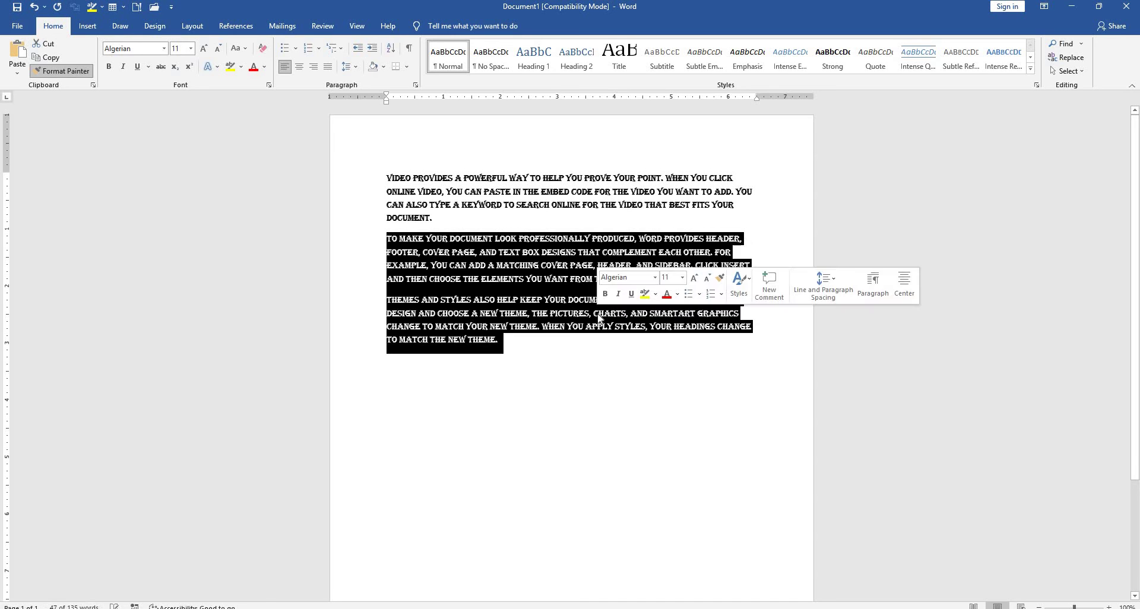
click(582, 465)
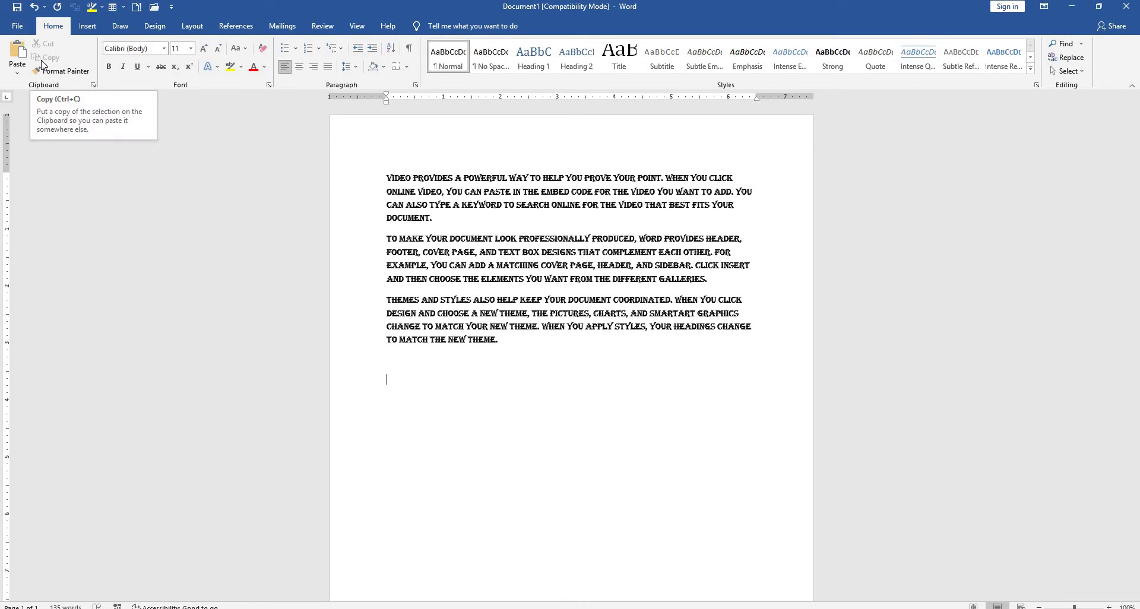
click(69, 72)
click(509, 412)
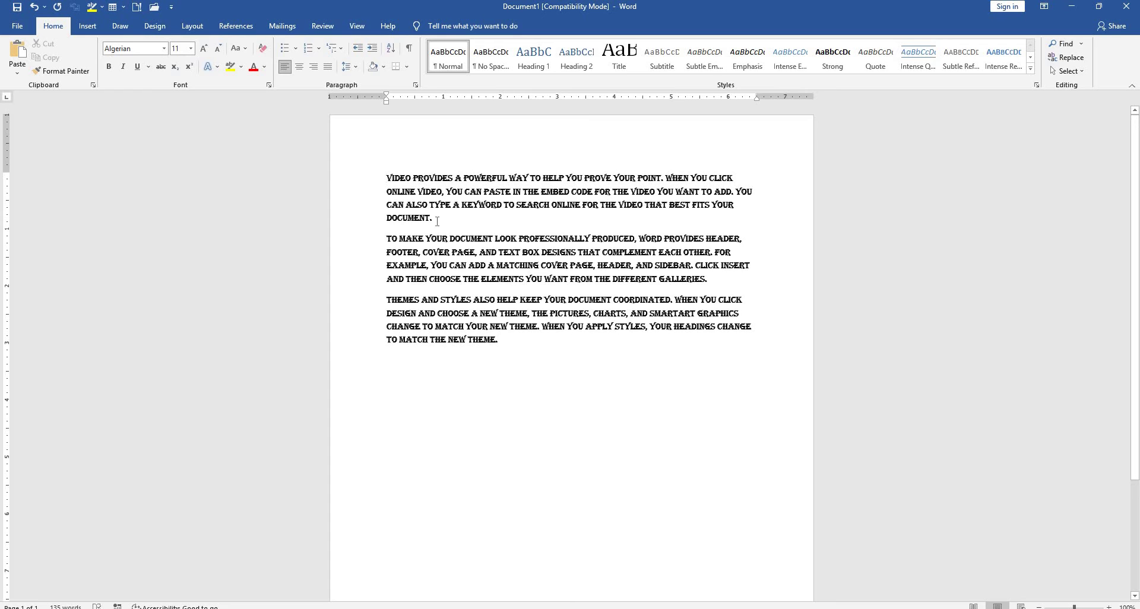
Format all the text in Arial Rounded MT Bold at size 20, and change its font to Agency FB
key(ctrl+a)
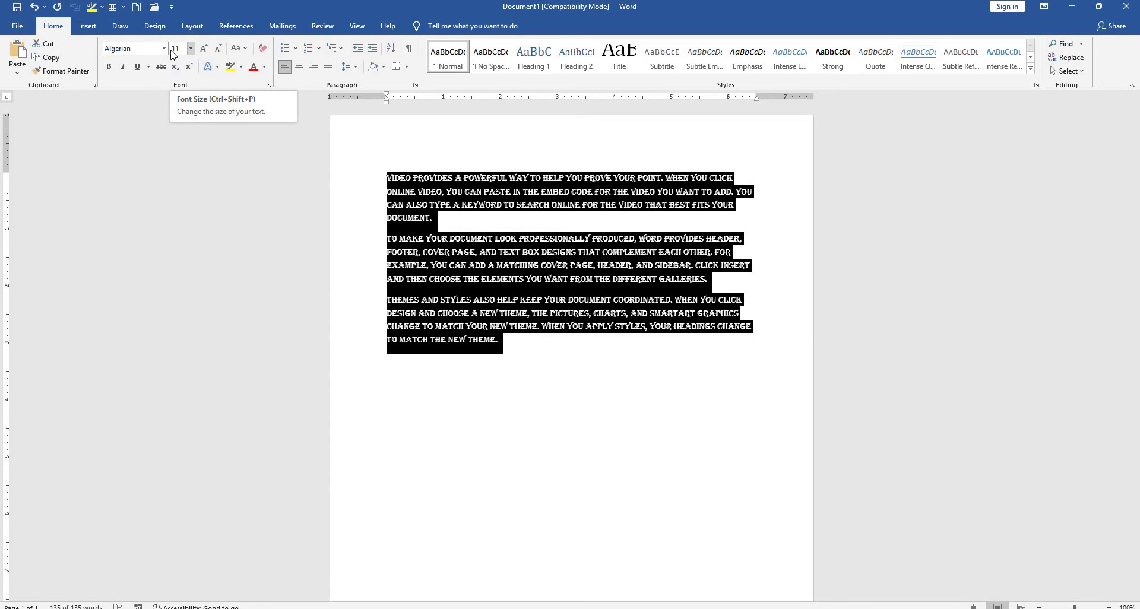
click(165, 49)
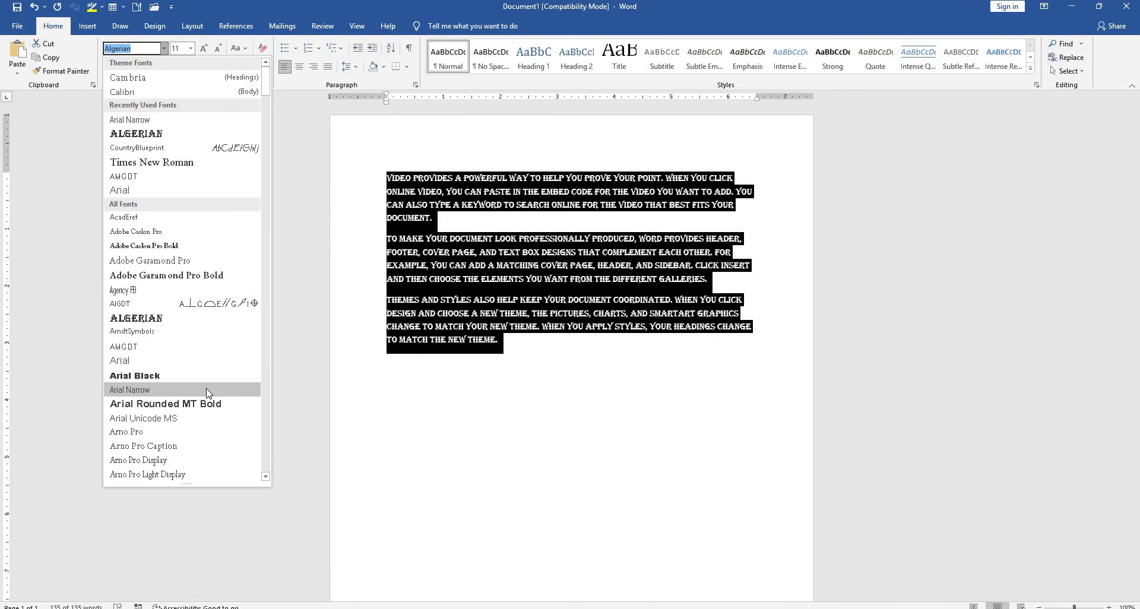
click(209, 406)
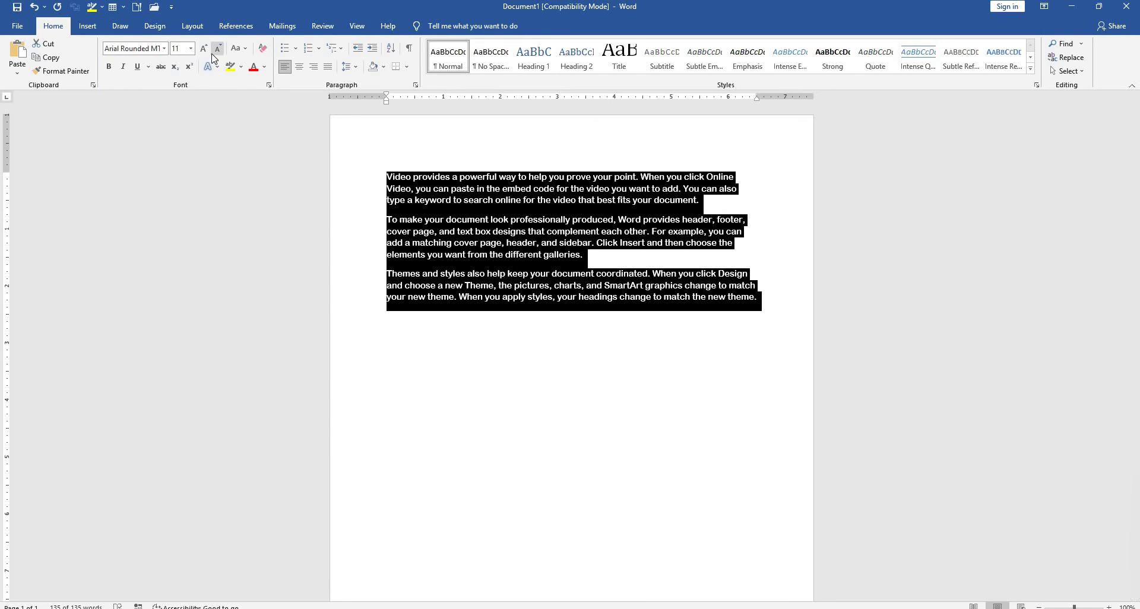
click(192, 49)
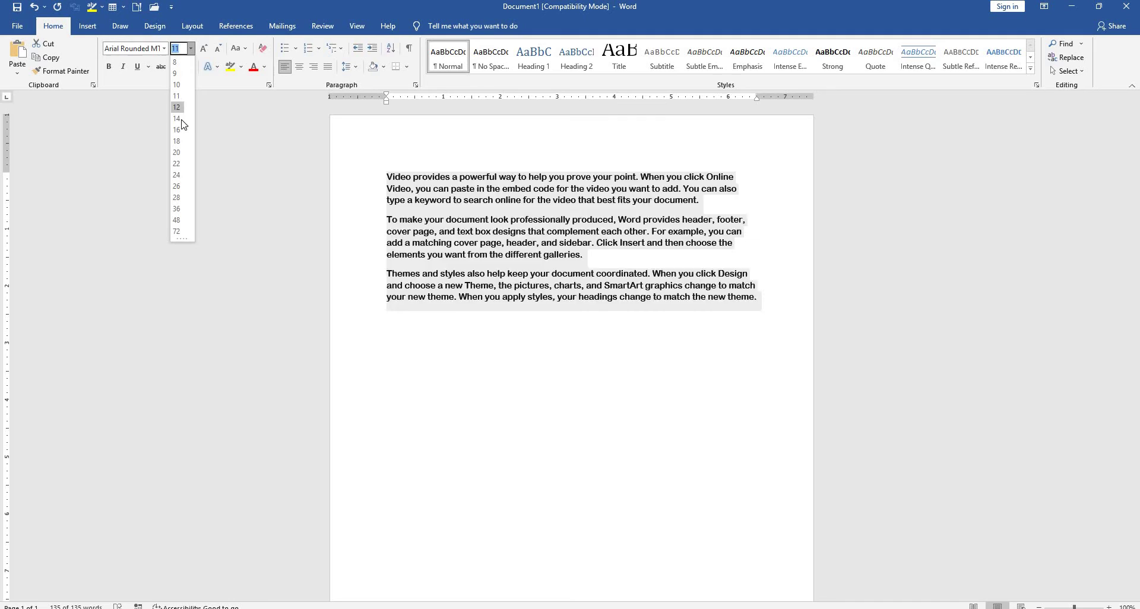
click(177, 153)
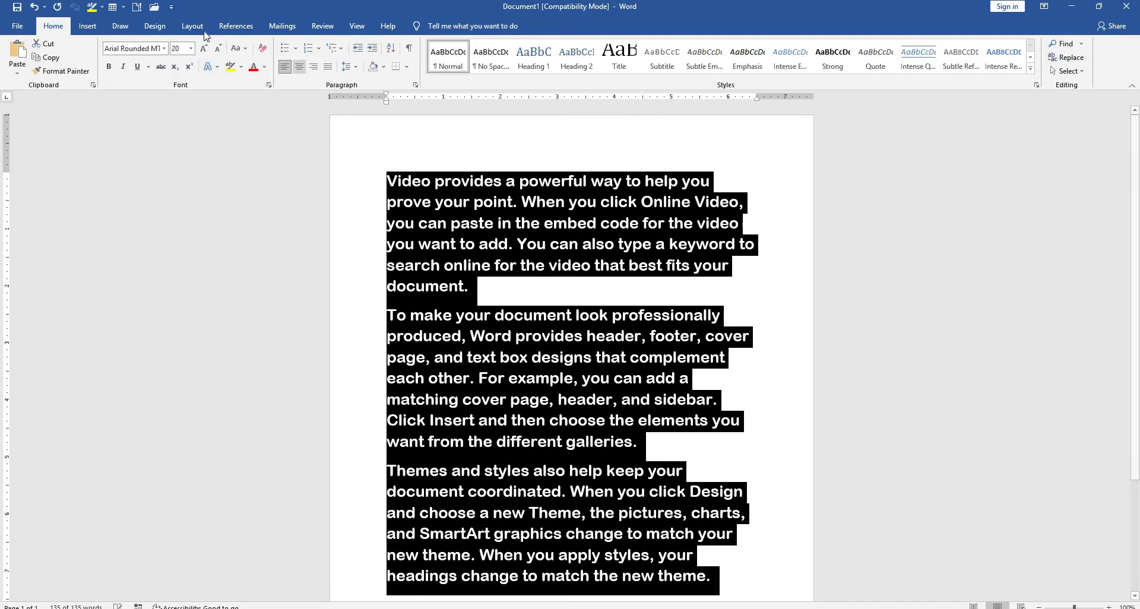
click(483, 203)
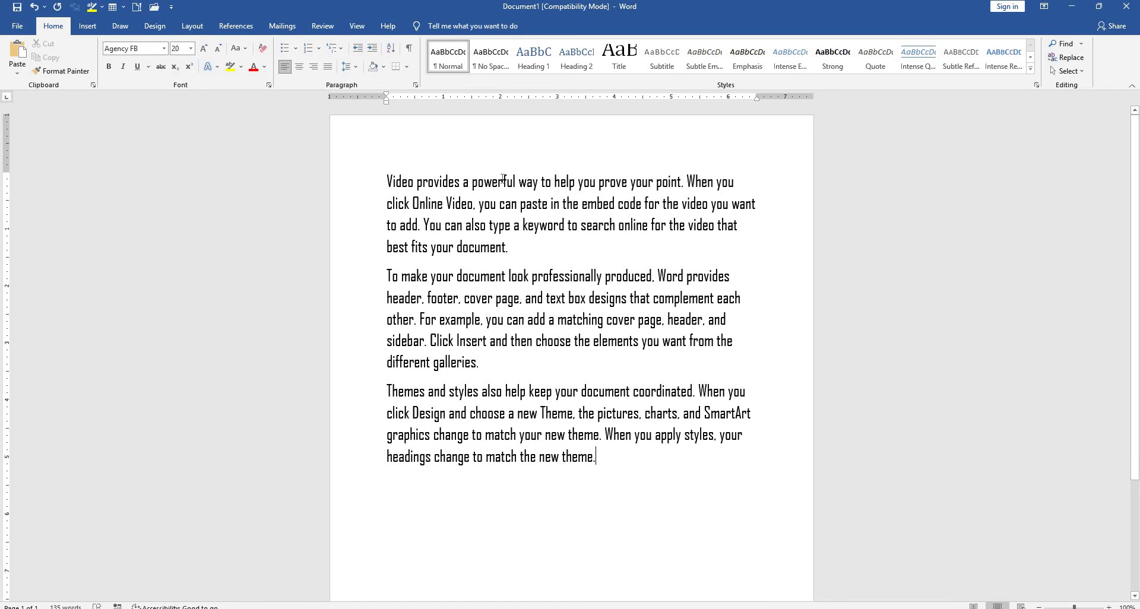
Make the first word "Video" bold, and italicize and underline the whole first line of the first paragraph
drag(384, 179, 414, 181)
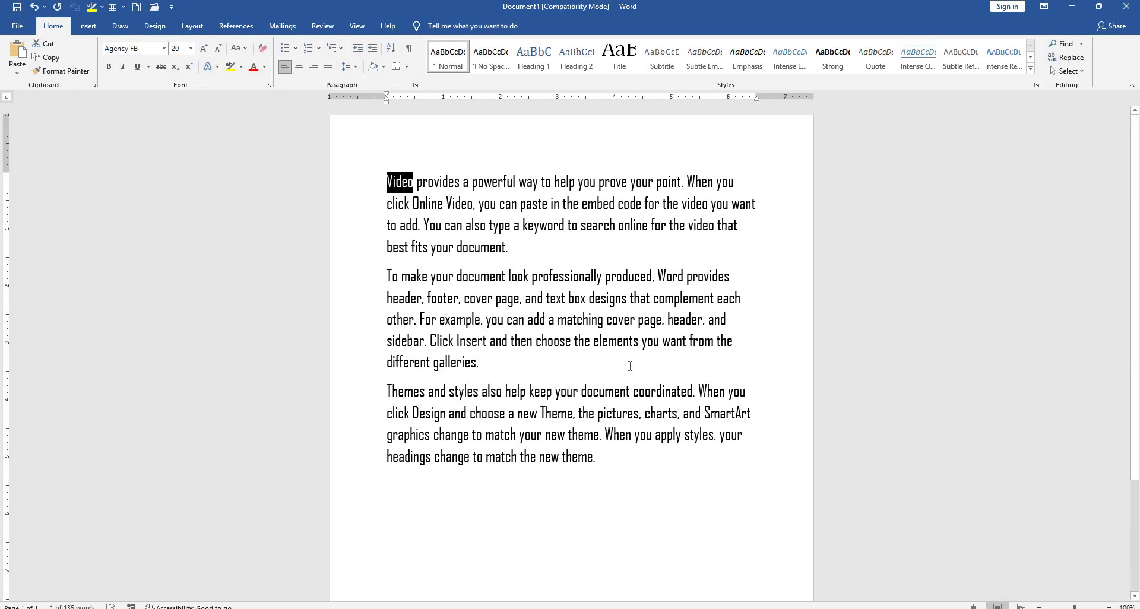
key(ctrl+b)
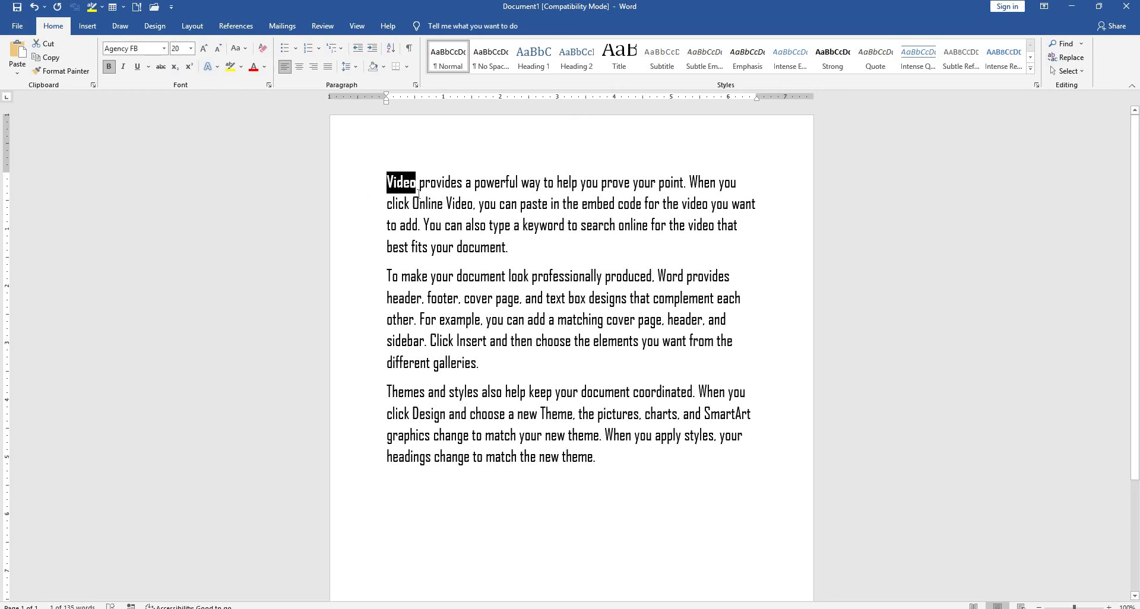
drag(386, 183, 729, 175)
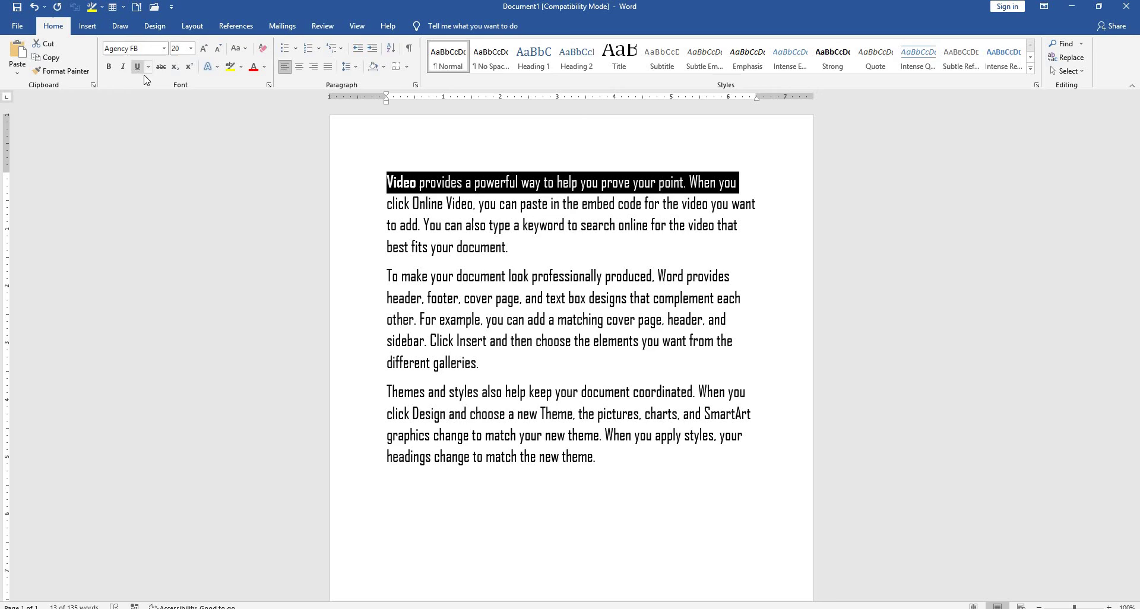
key(ctrl+i)
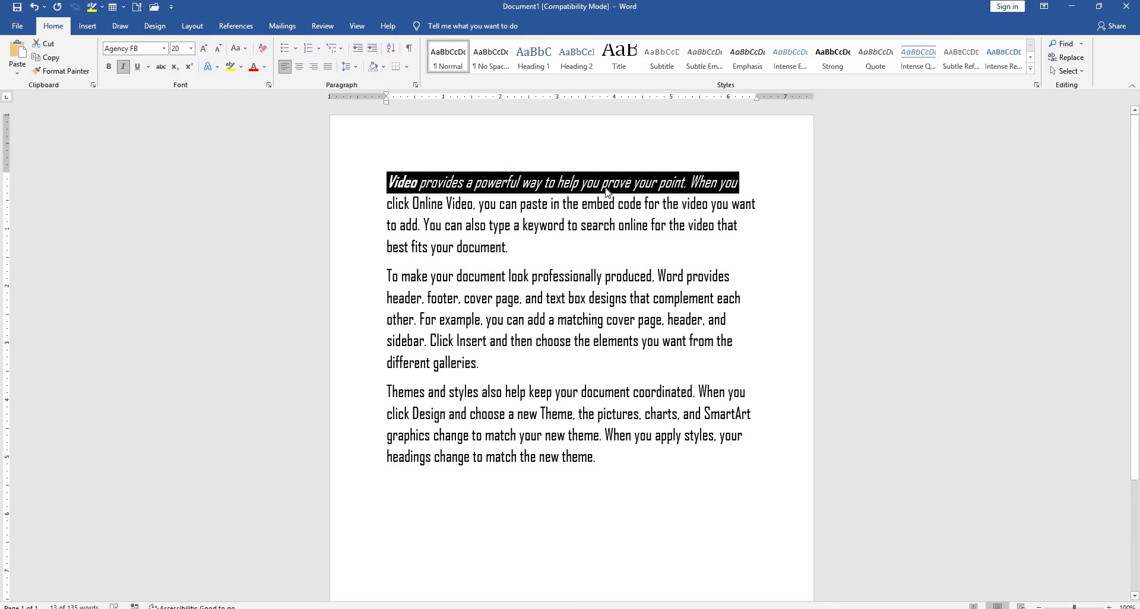
key(ctrl+u)
click(508, 247)
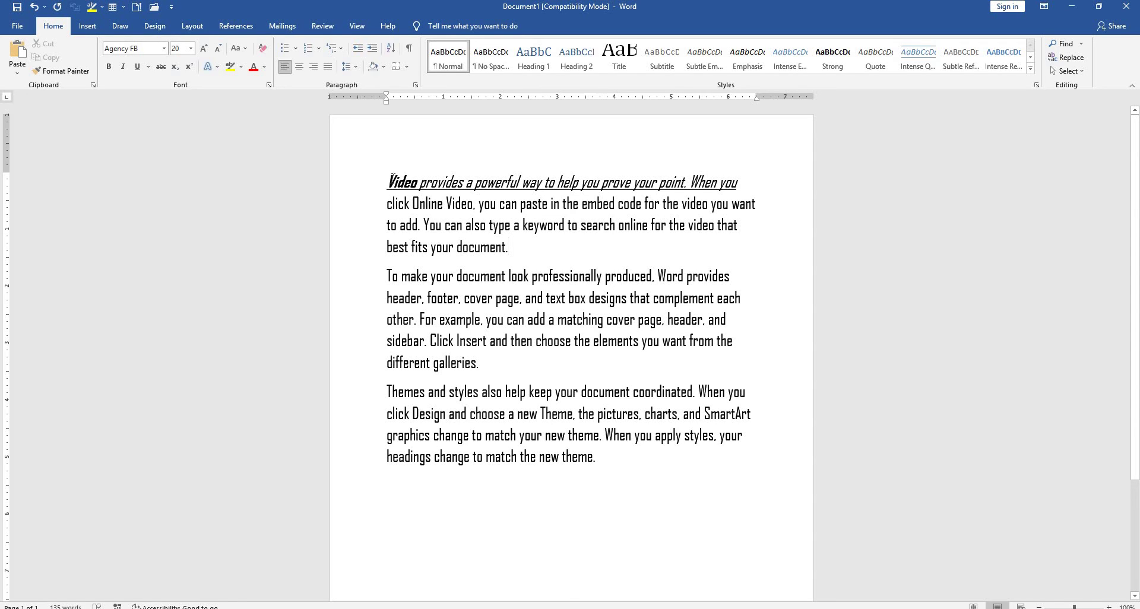
Apply strikethrough to the second line of the first paragraph
click(302, 204)
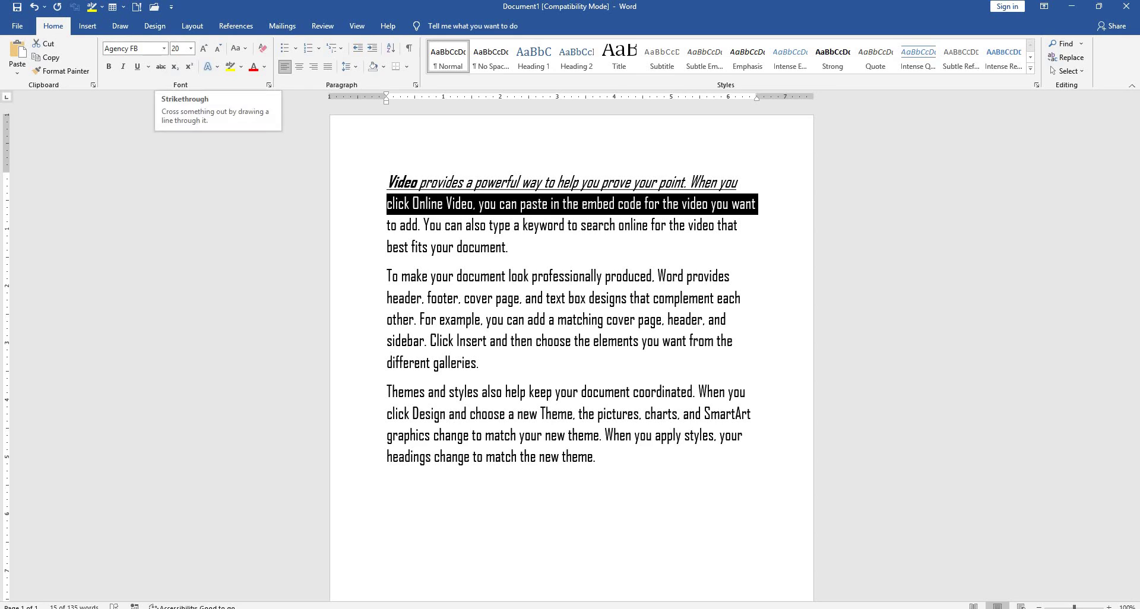
click(160, 67)
click(594, 195)
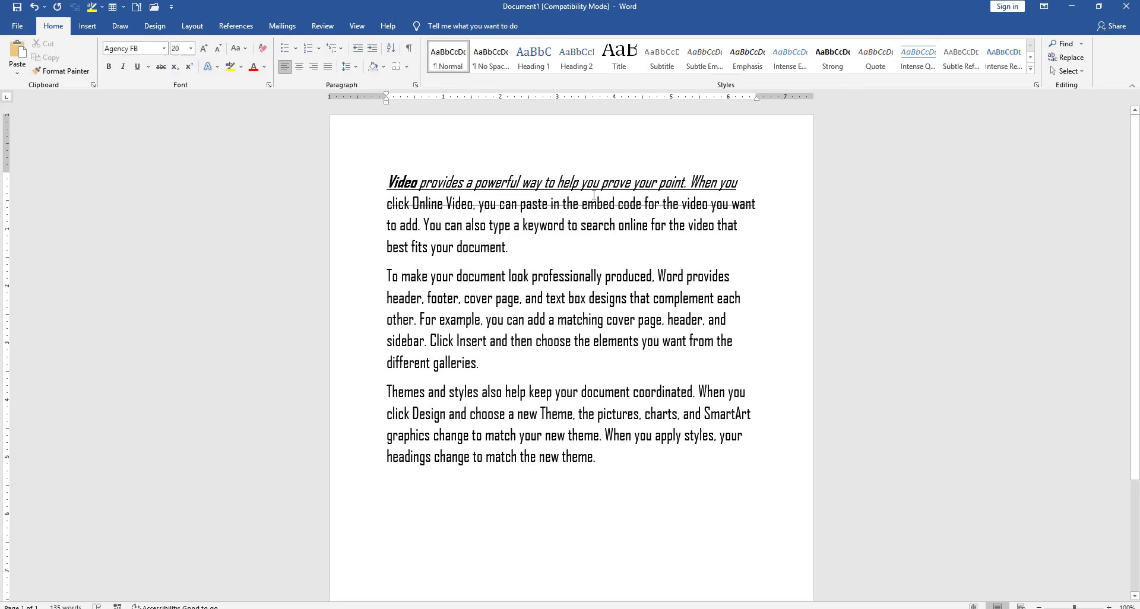
Add the formula H2o on a new line below the paragraphs and format its 2 as subscript
click(577, 506)
text(h)
key(BackSpace)
text(H2o)
drag(400, 484, 394, 484)
click(174, 66)
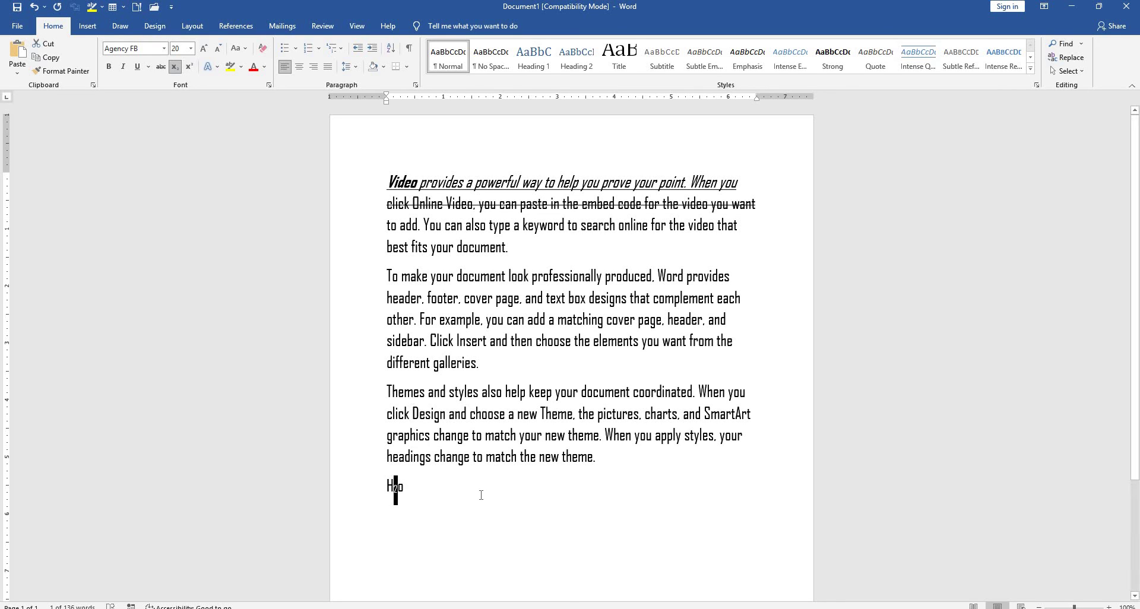
click(421, 498)
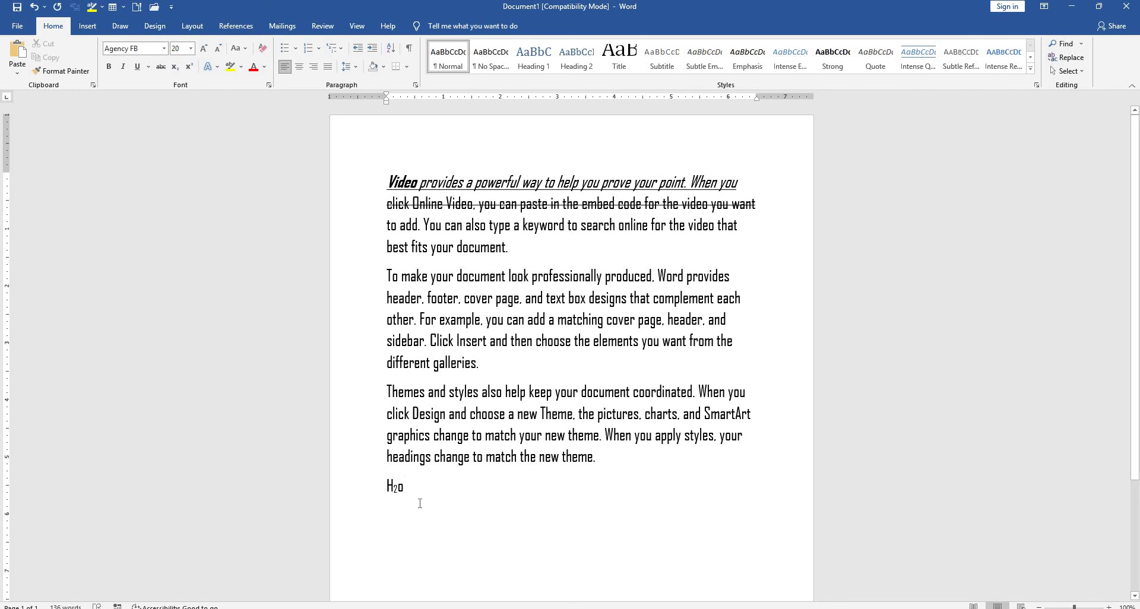
Add the expression A2+b2 on a new line below the H2o formula and format both of its 2s as superscript
key(Return)
text(A2+b)
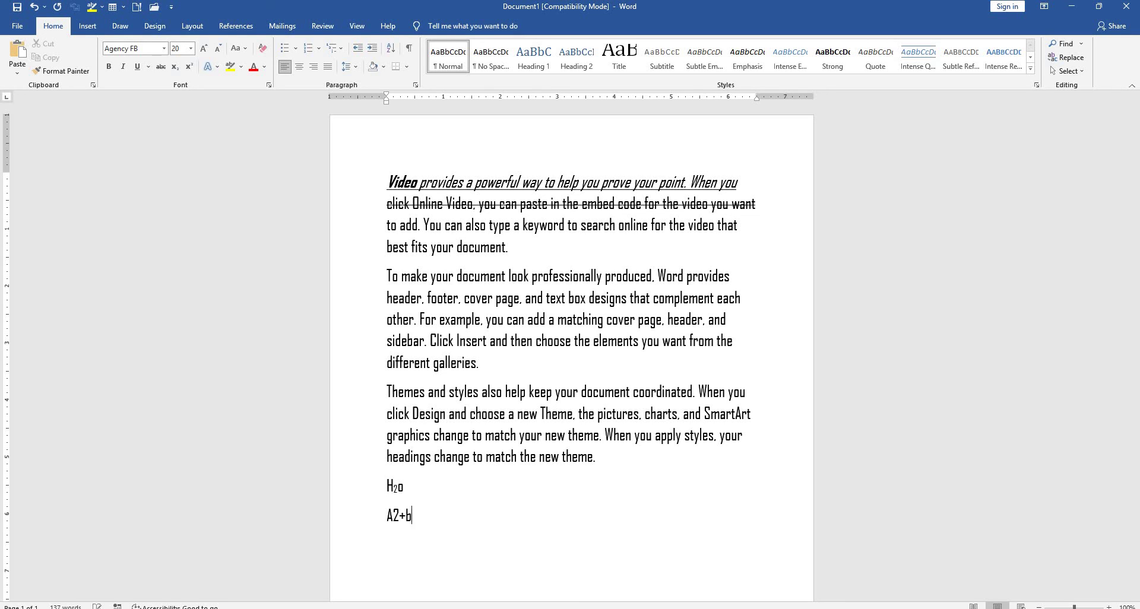
text(2)
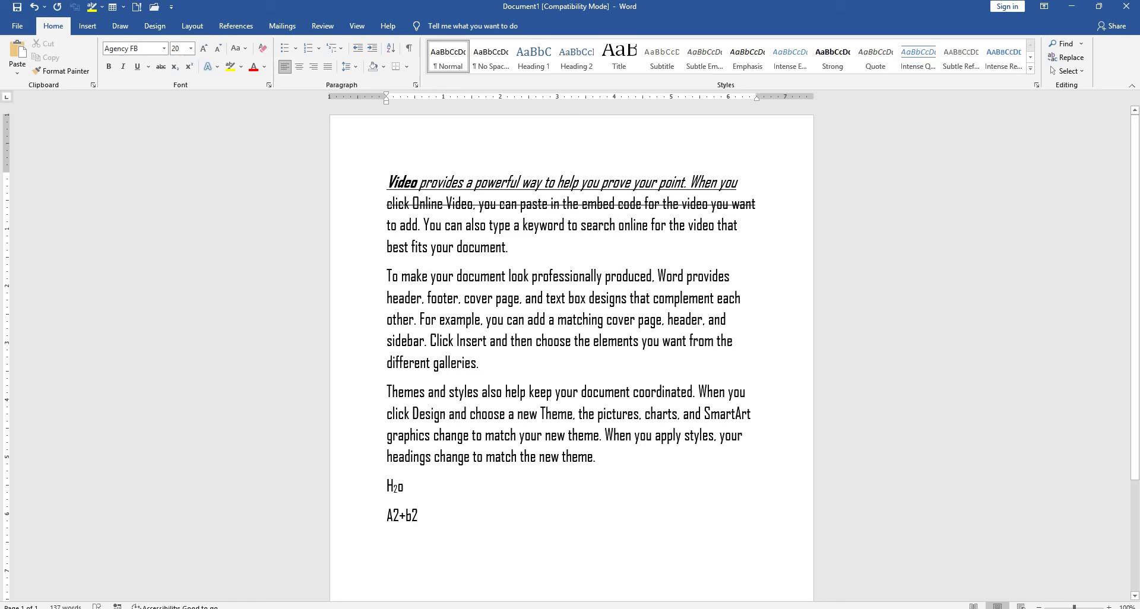
key(shift+Left)
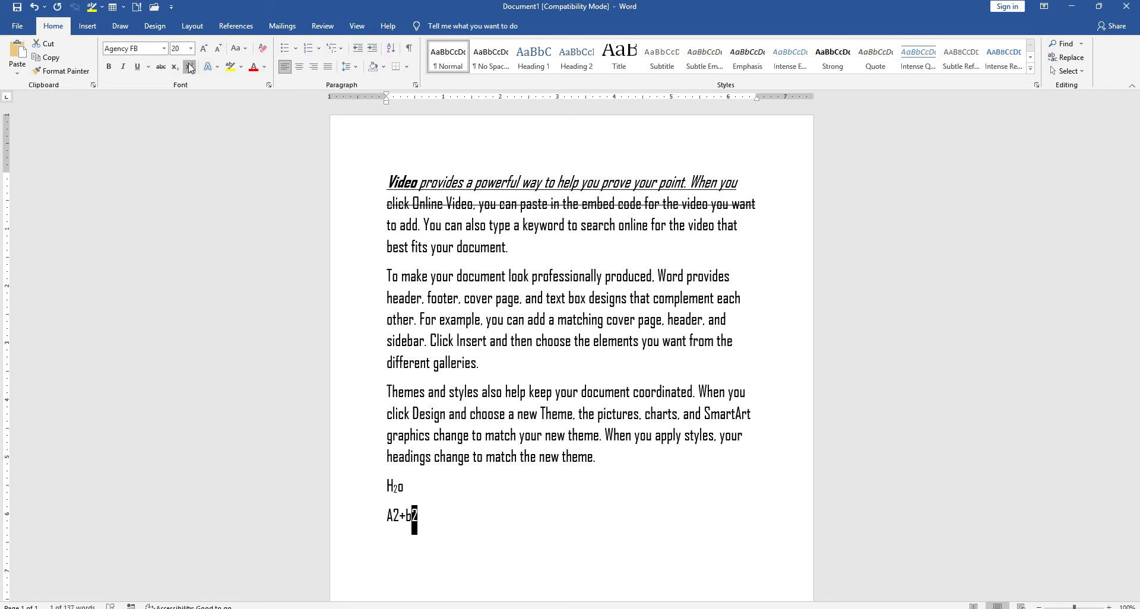
click(189, 67)
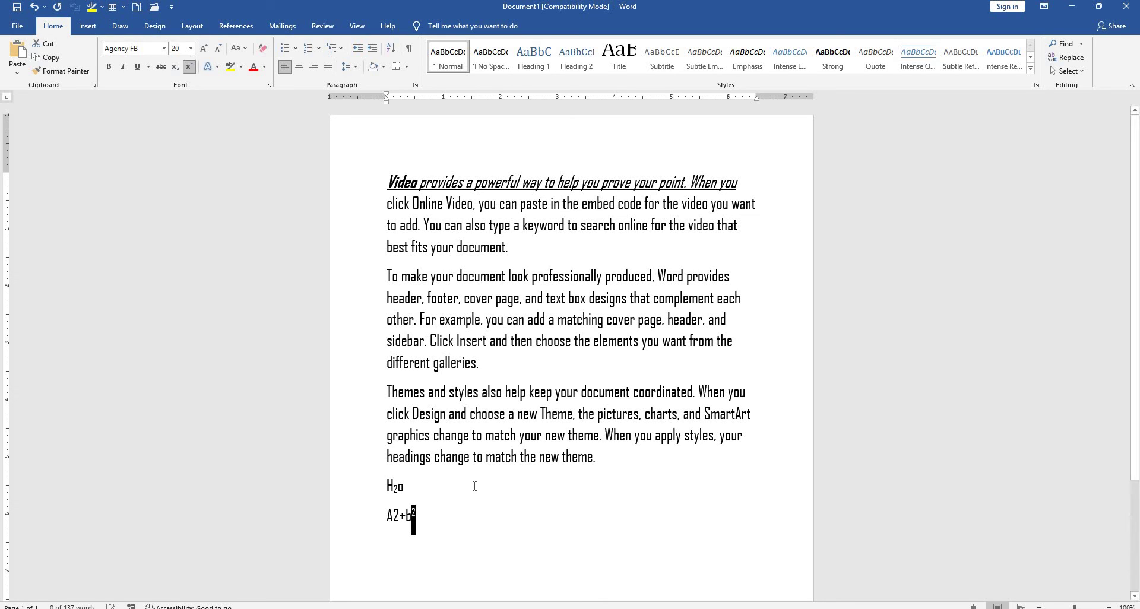
click(404, 518)
drag(400, 518, 392, 518)
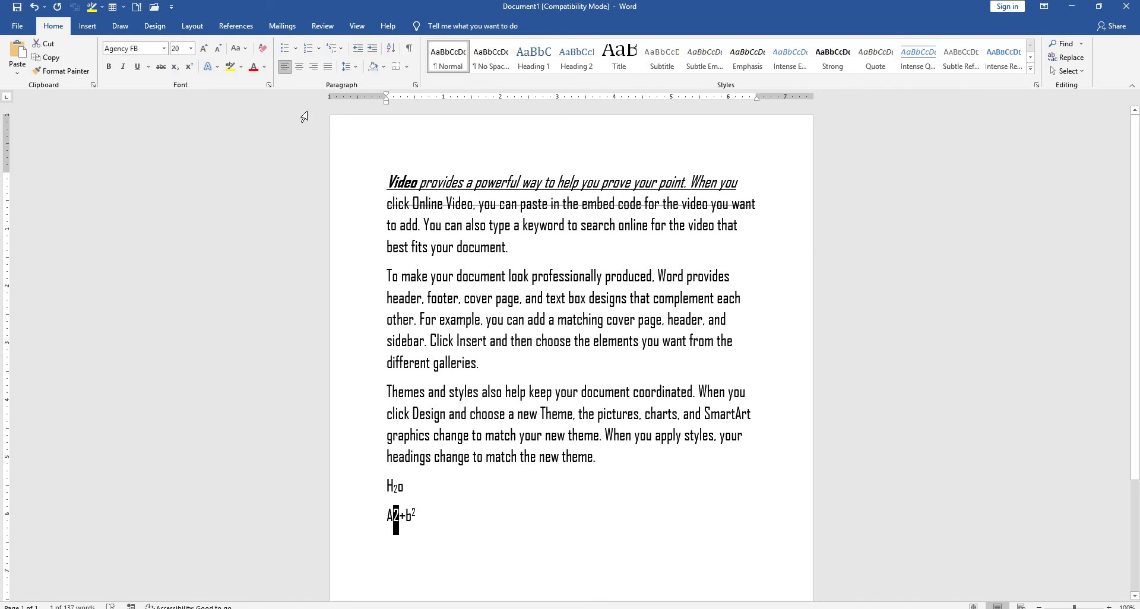
click(191, 68)
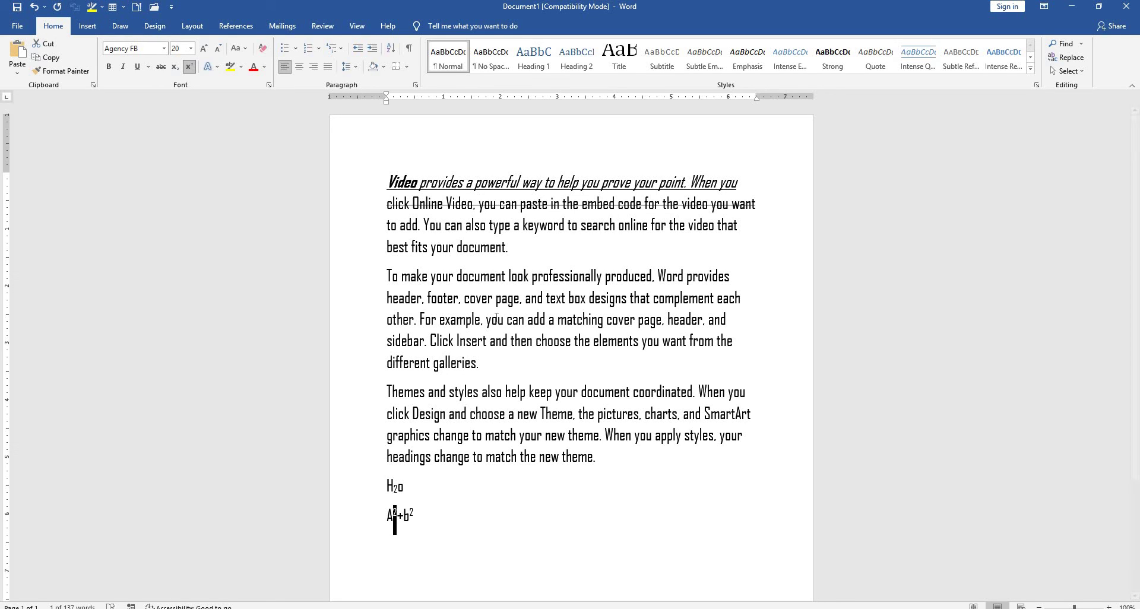
click(501, 217)
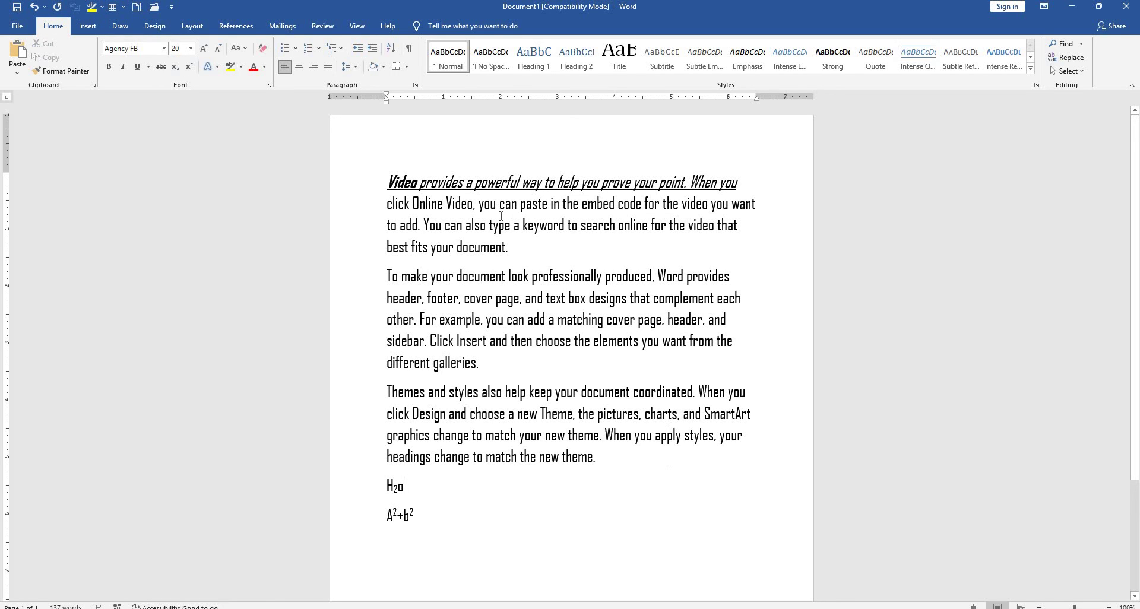
Select all the document text and increase its font size step by step to 80
key(ctrl+a)
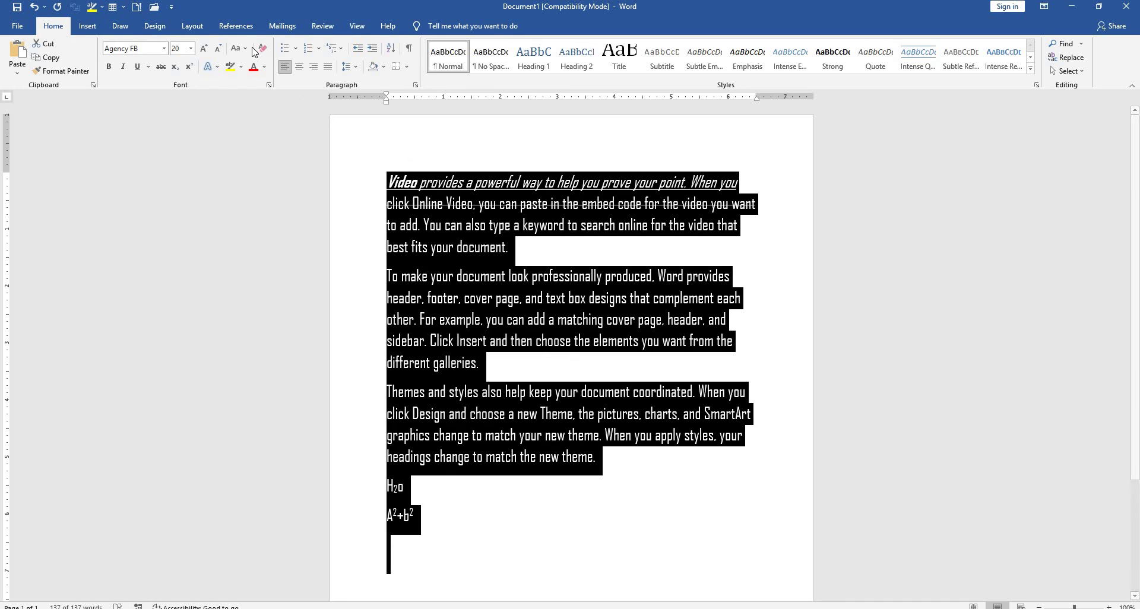
click(203, 48)
click(204, 48)
click(204, 48)
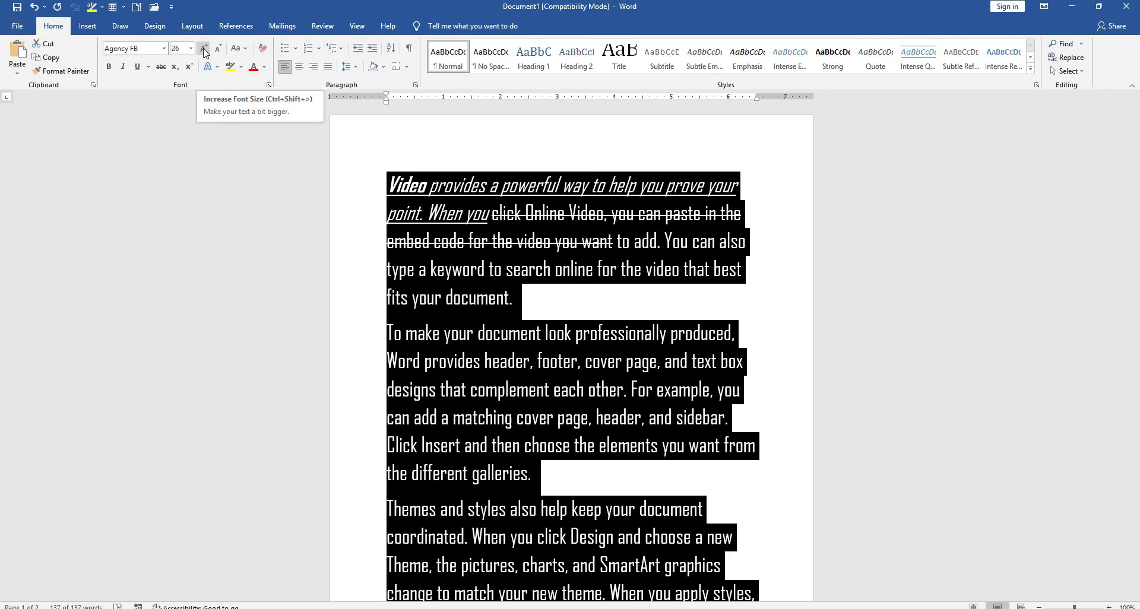
click(204, 50)
click(204, 49)
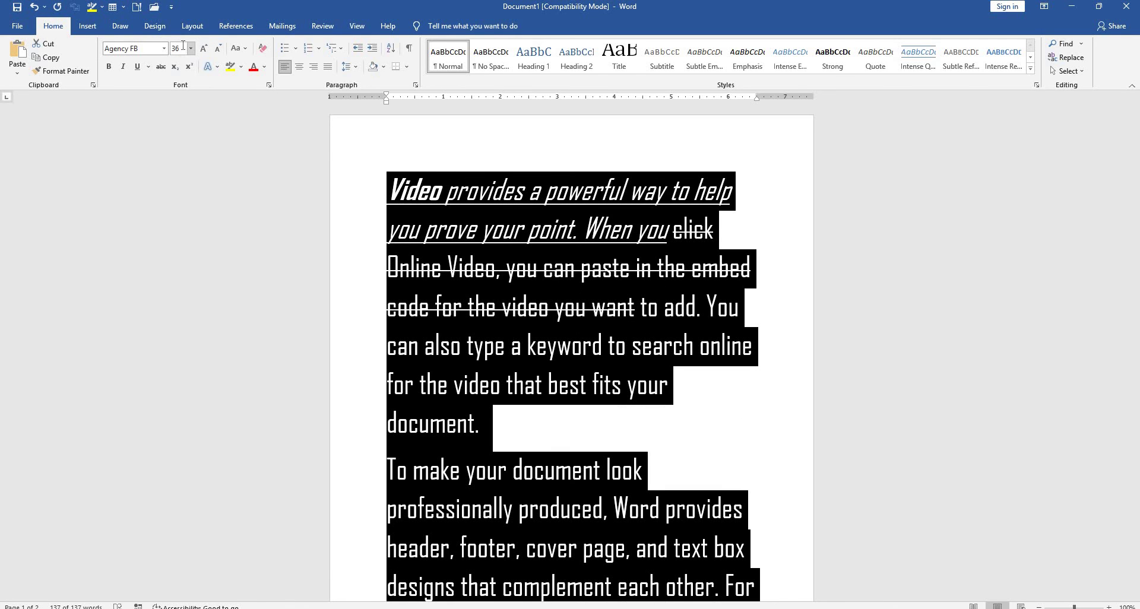
click(203, 53)
click(204, 50)
click(204, 50)
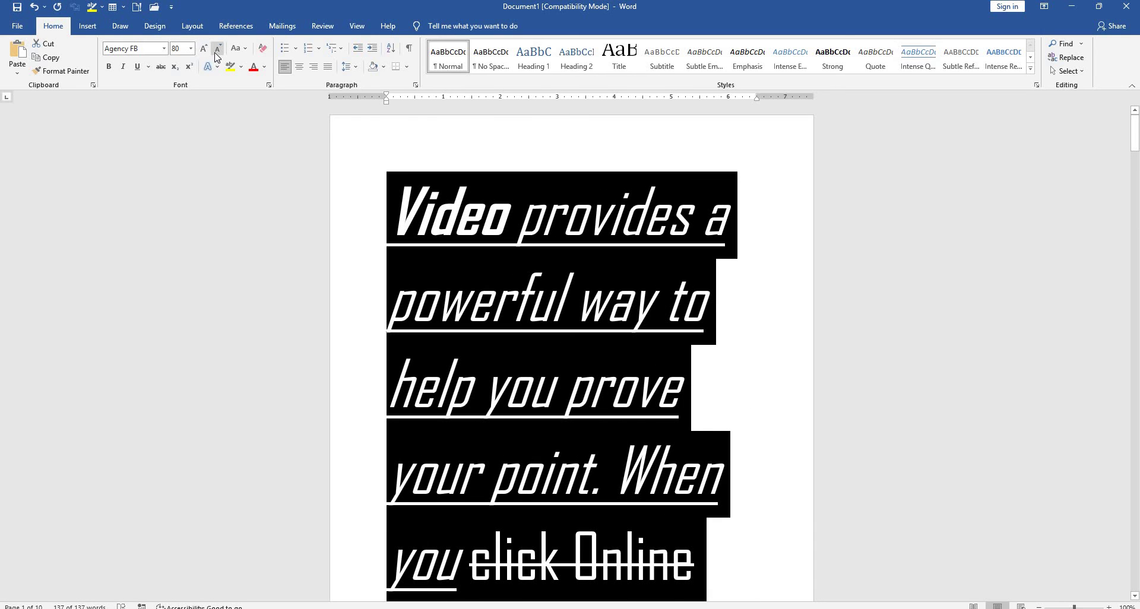
Decrease the font size of all the text step by step to 14
click(217, 48)
click(217, 49)
click(217, 49)
click(217, 49)
click(217, 48)
click(217, 49)
click(217, 49)
click(217, 52)
click(217, 52)
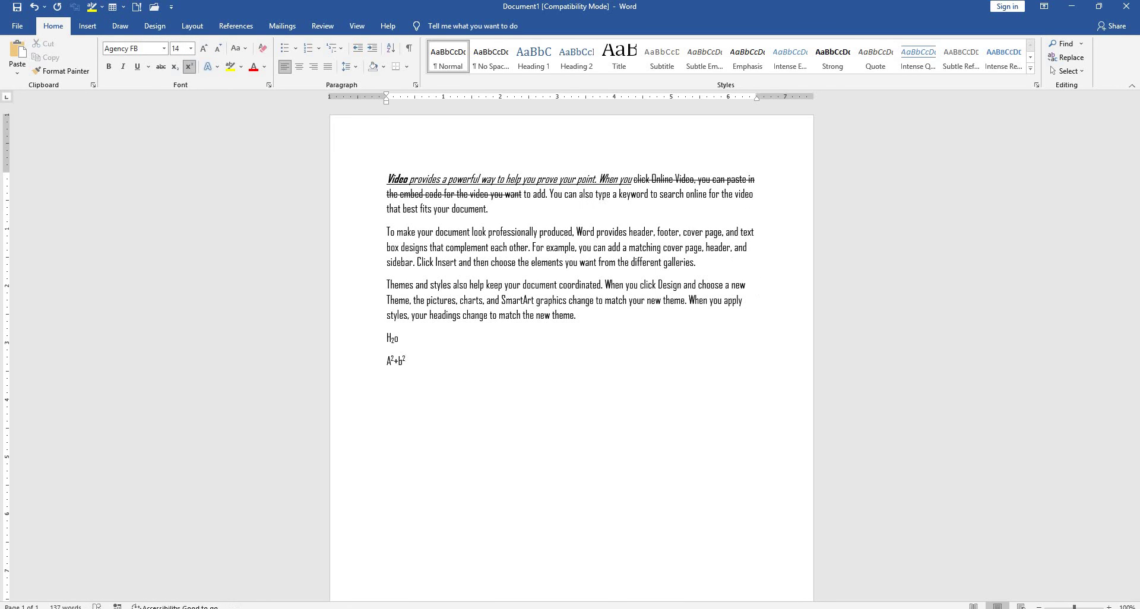